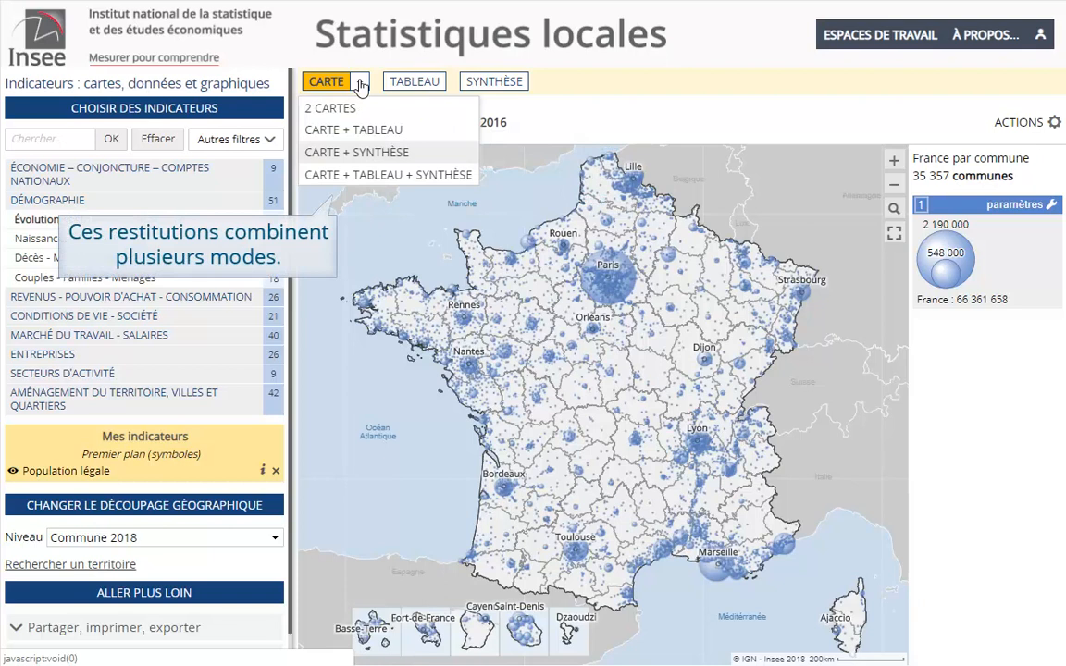
# - Display the map together with the synthesis sheet and set the geographic level to Département 2018
pyautogui.click(417, 159)
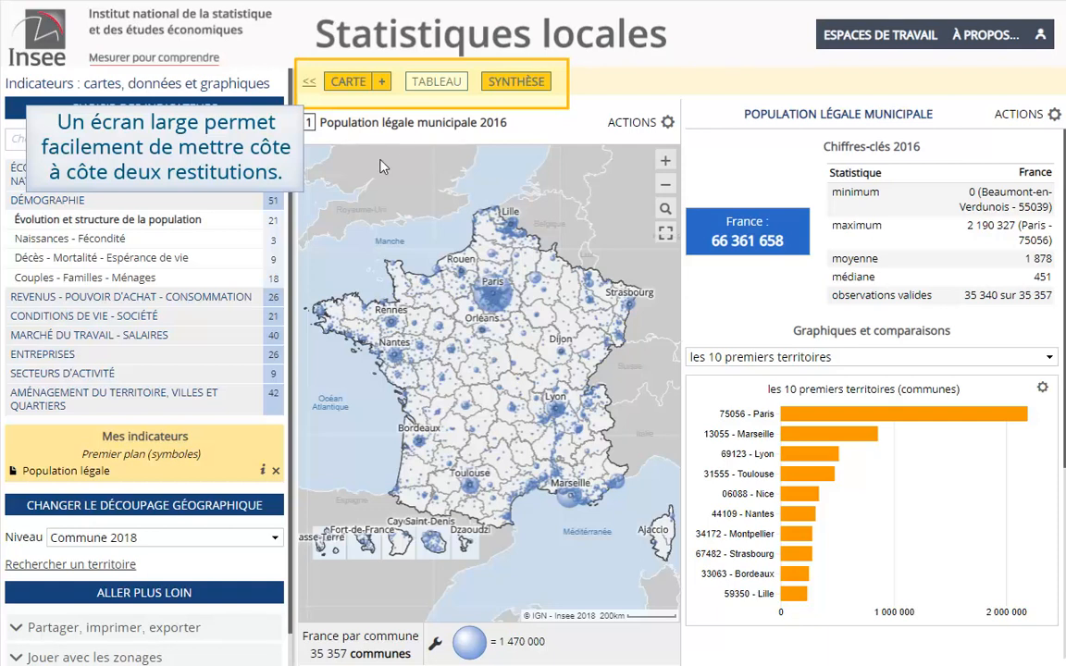
pyautogui.click(275, 541)
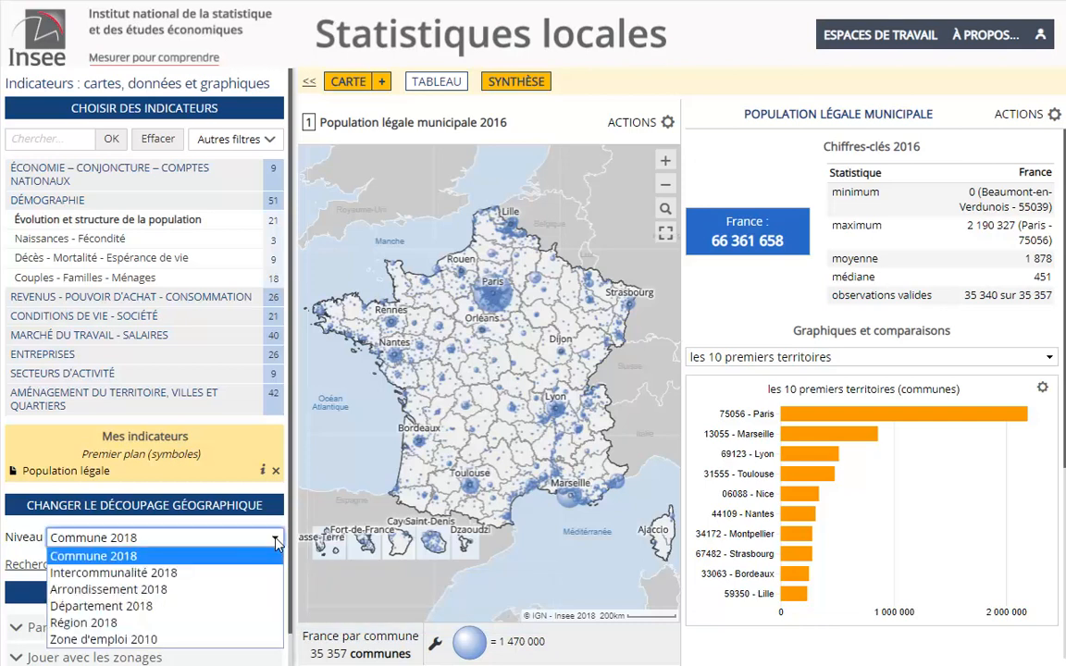
pyautogui.click(167, 607)
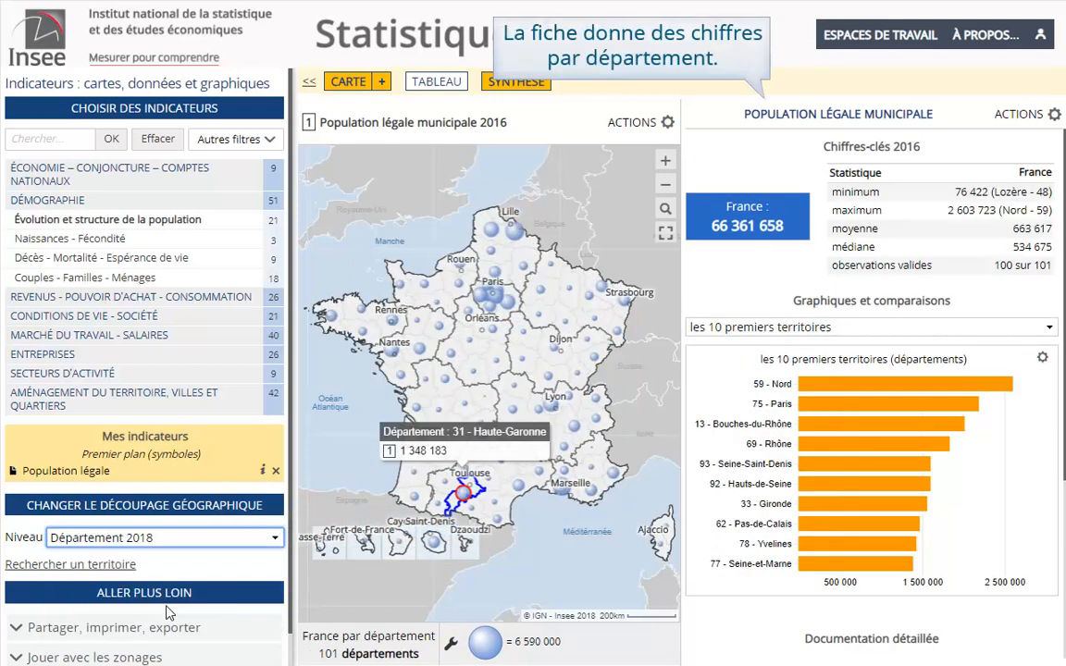
# - Select the Haute-Garonne department on the map and consult the documentation of the Population légale indicator
pyautogui.click(465, 500)
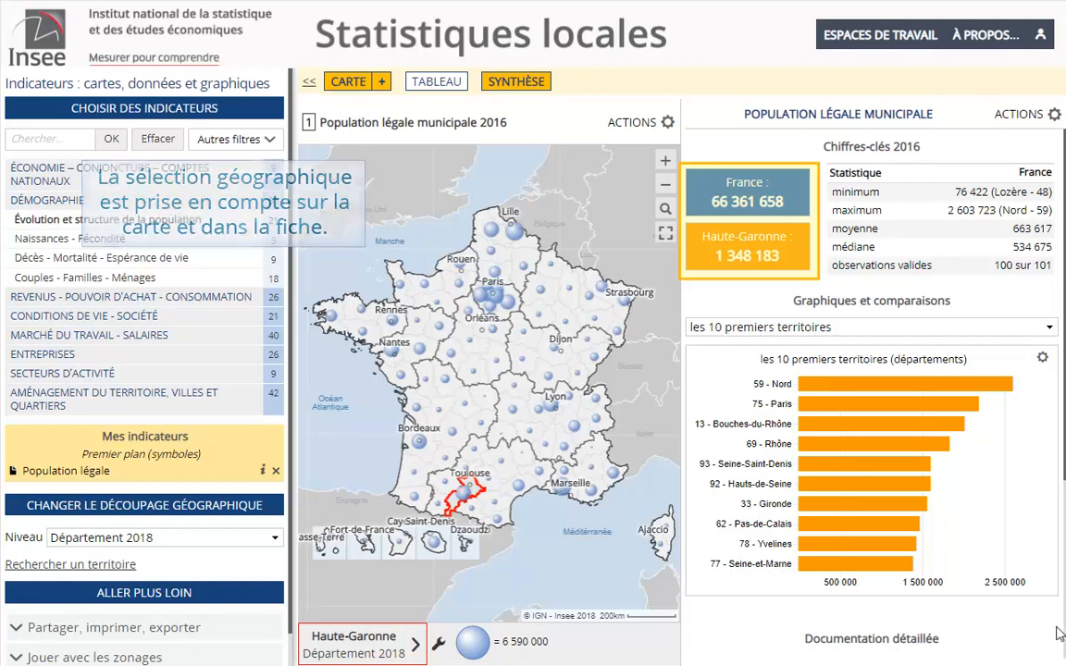
pyautogui.scroll(-3, 1059, 634)
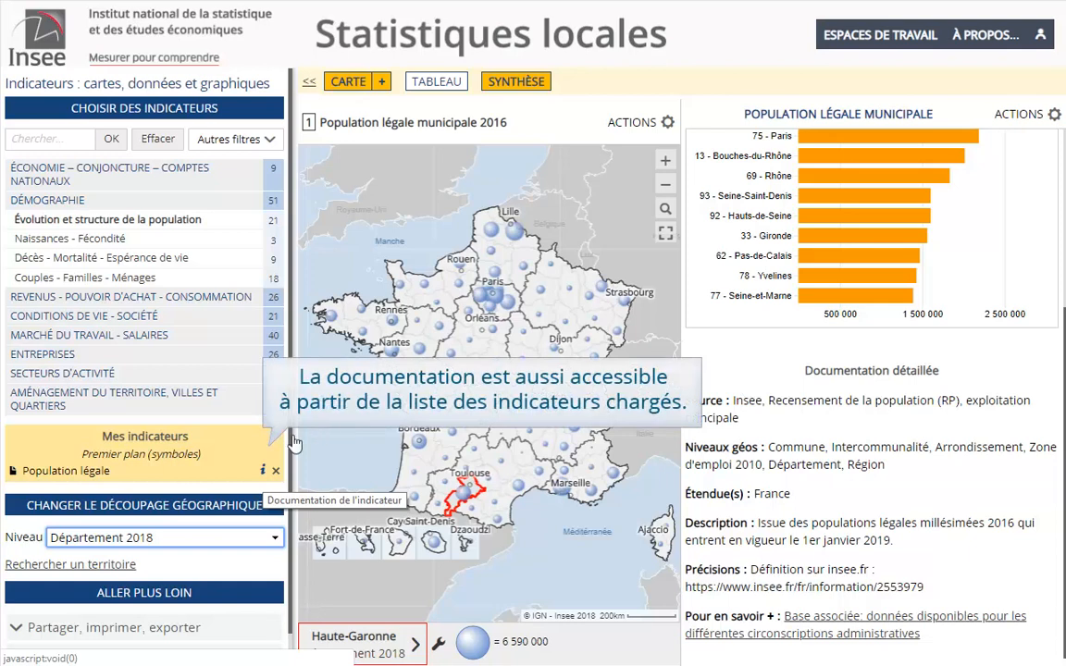
pyautogui.click(263, 474)
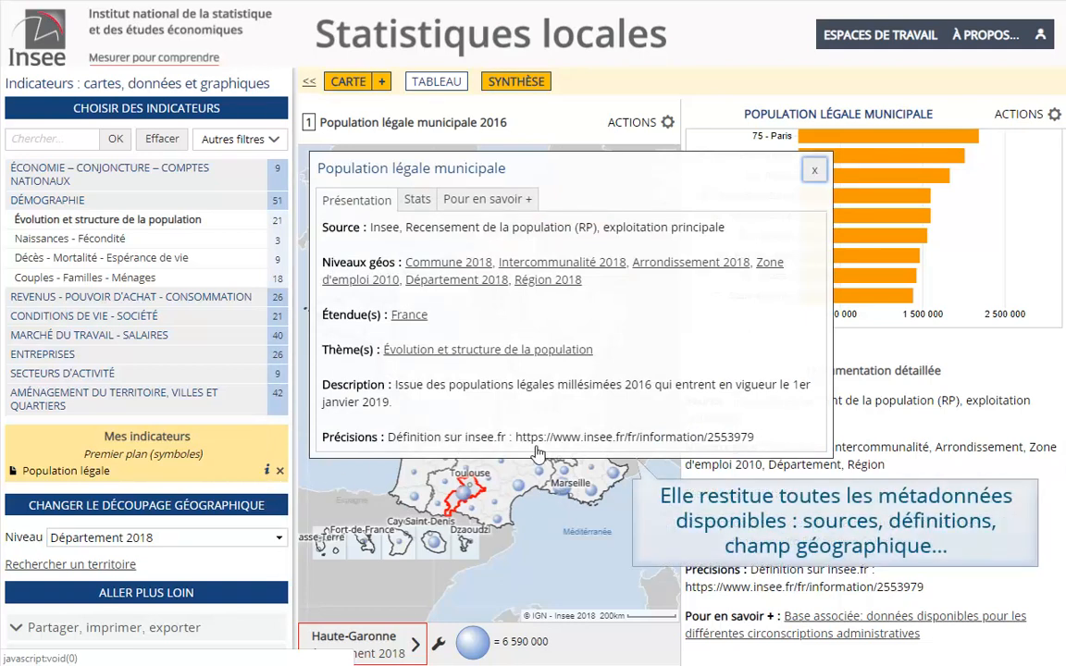
pyautogui.click(816, 174)
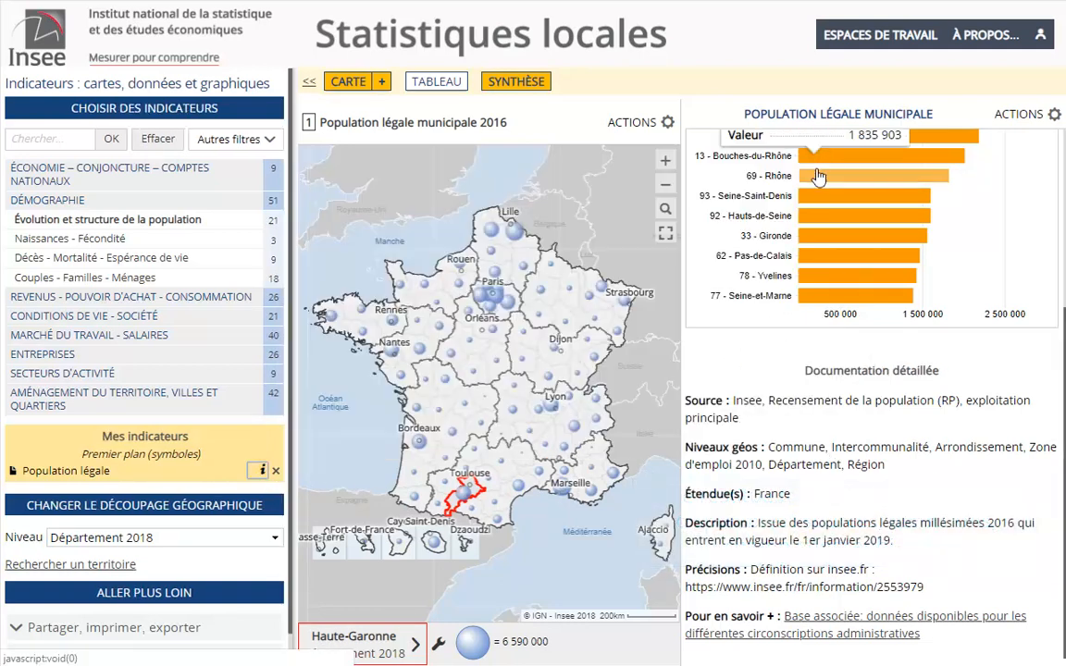
# - Load the indicator Population municipale (historique depuis 1876) from the theme Évolution et structure de la population
pyautogui.click(141, 225)
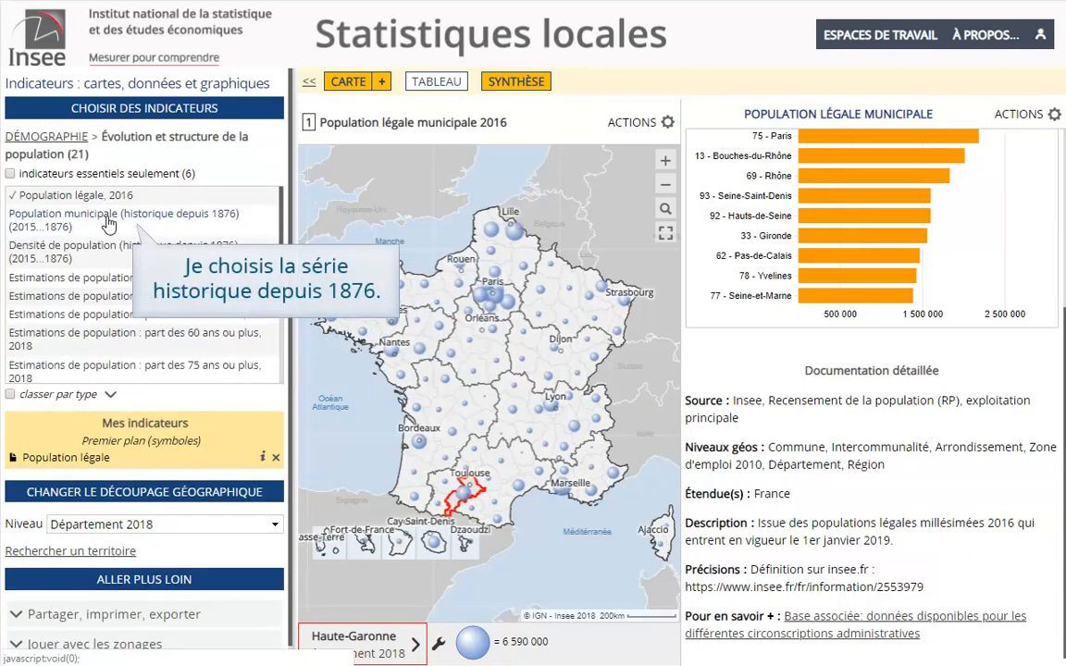
pyautogui.click(109, 223)
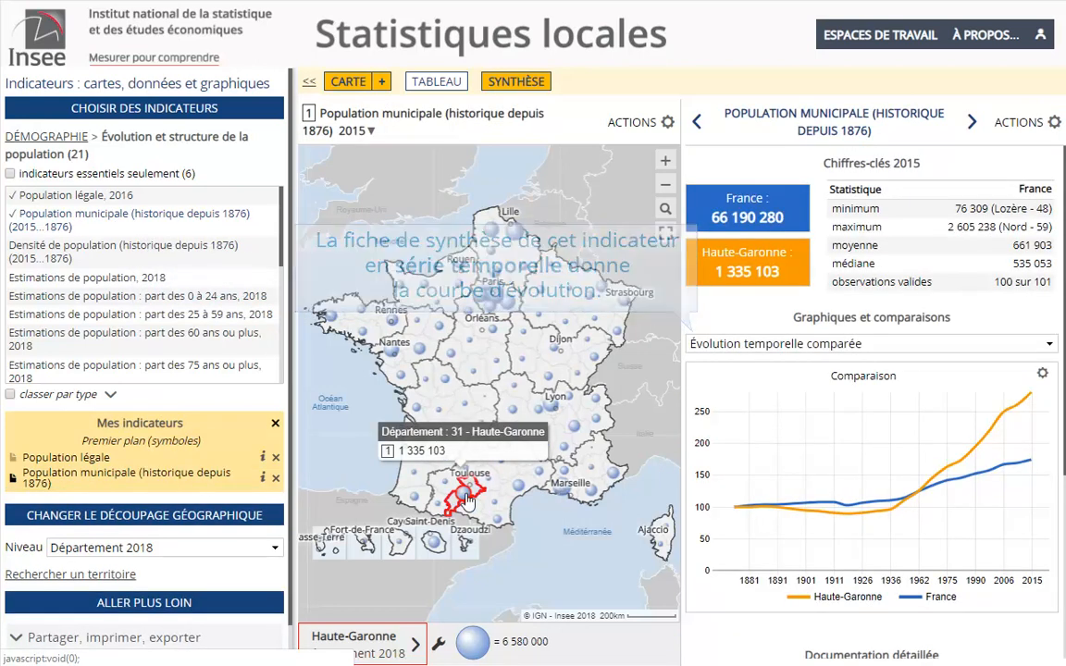
# - Zoom the map to the selected Haute-Garonne department and change the geographic level to Commune 2018
pyautogui.click(390, 654)
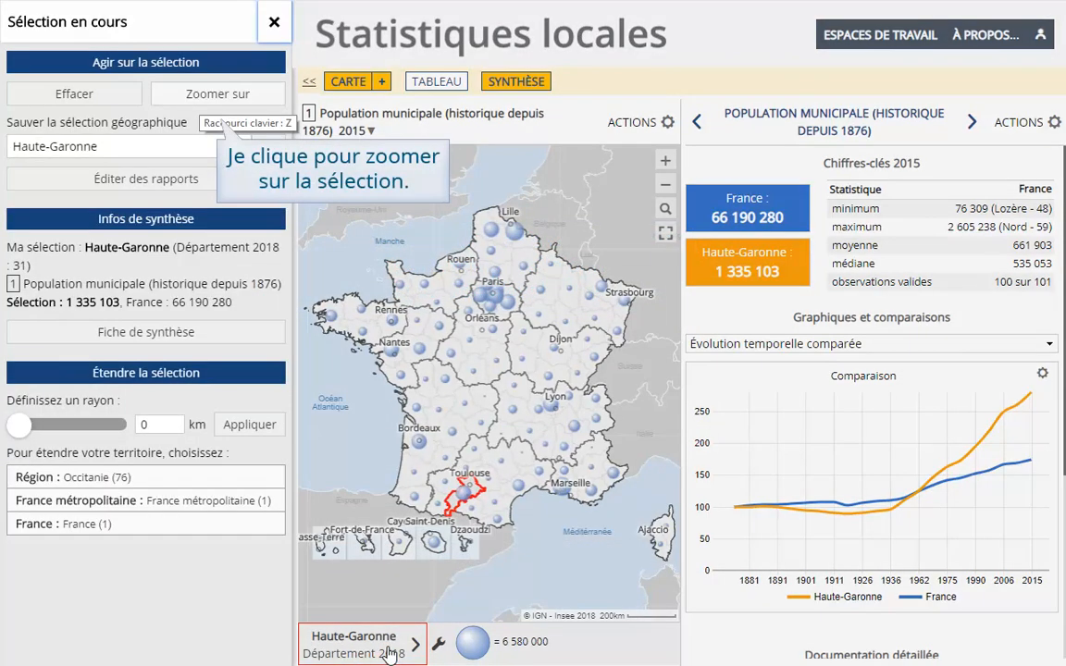
pyautogui.click(200, 97)
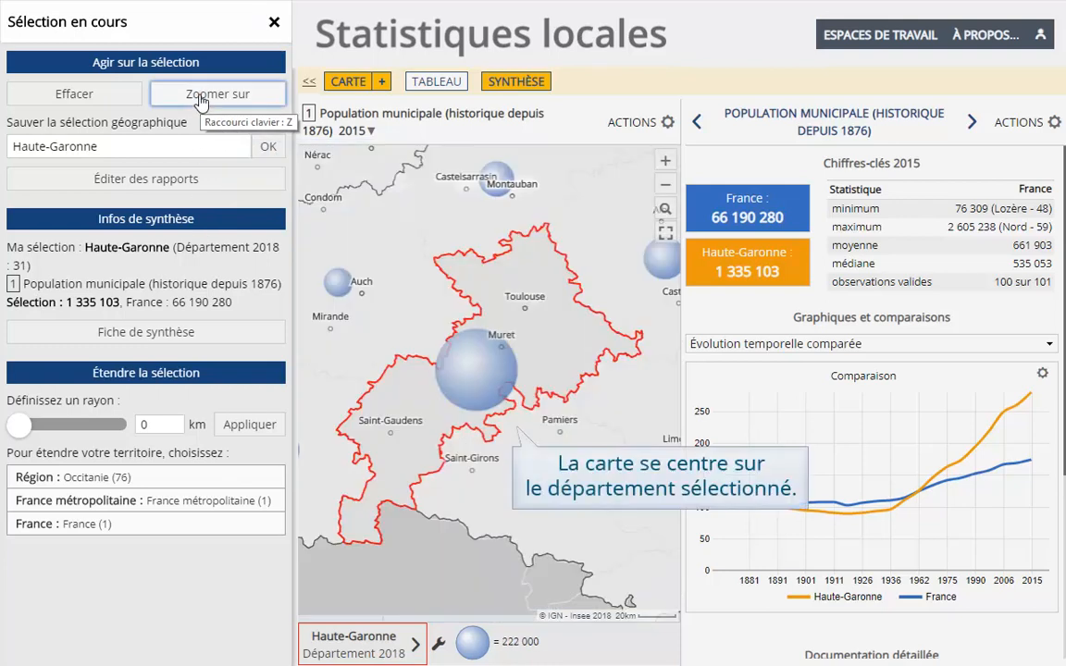
pyautogui.click(275, 25)
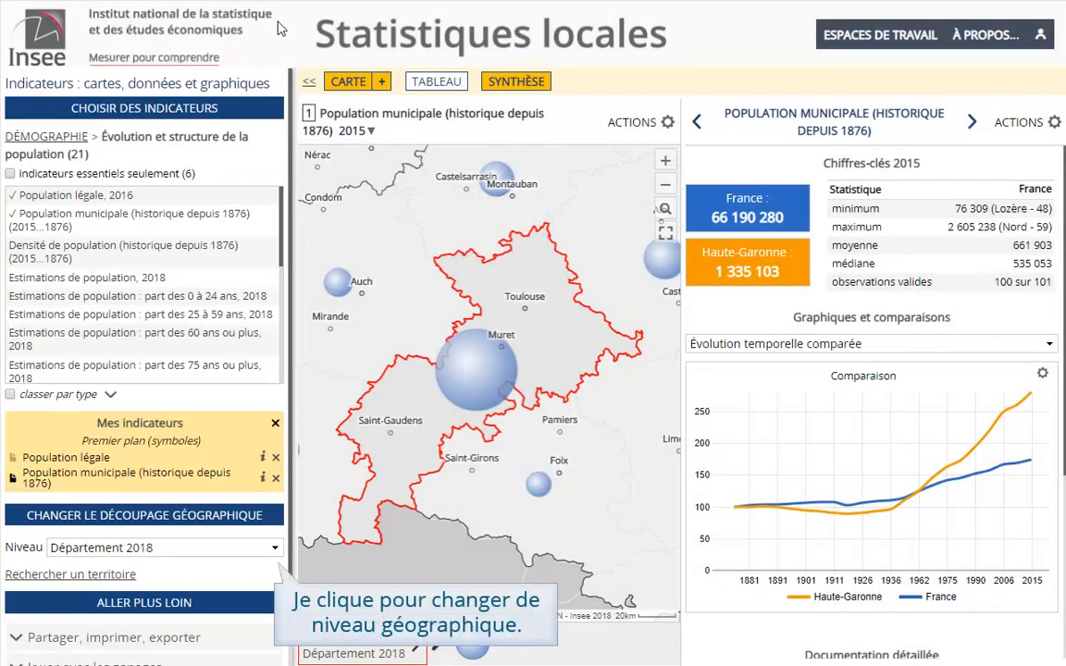
pyautogui.click(275, 551)
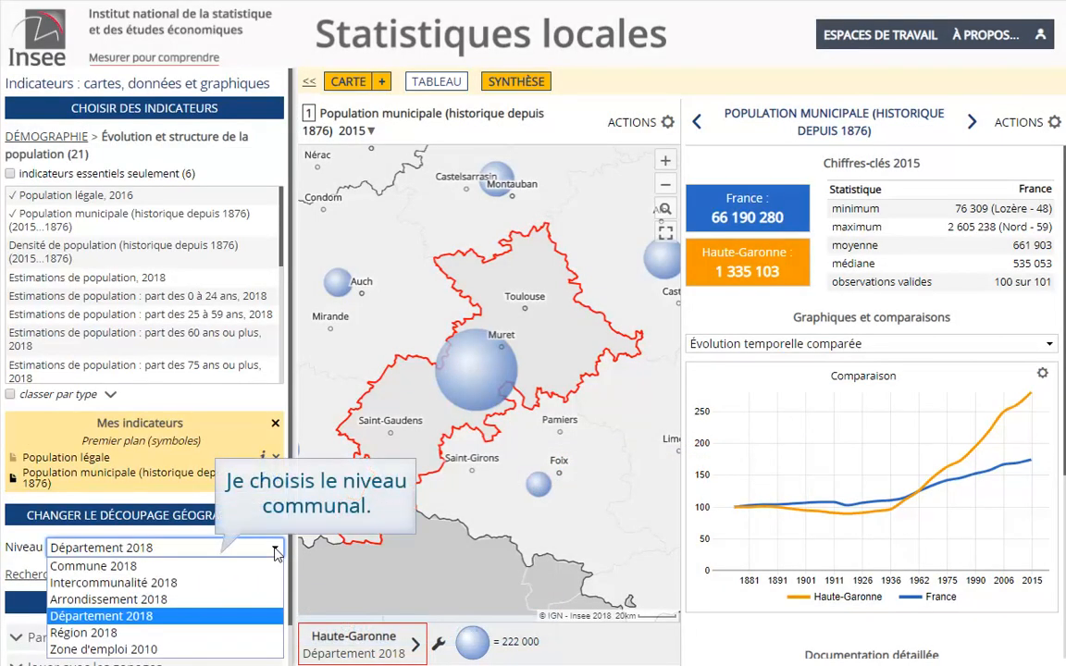
pyautogui.click(152, 565)
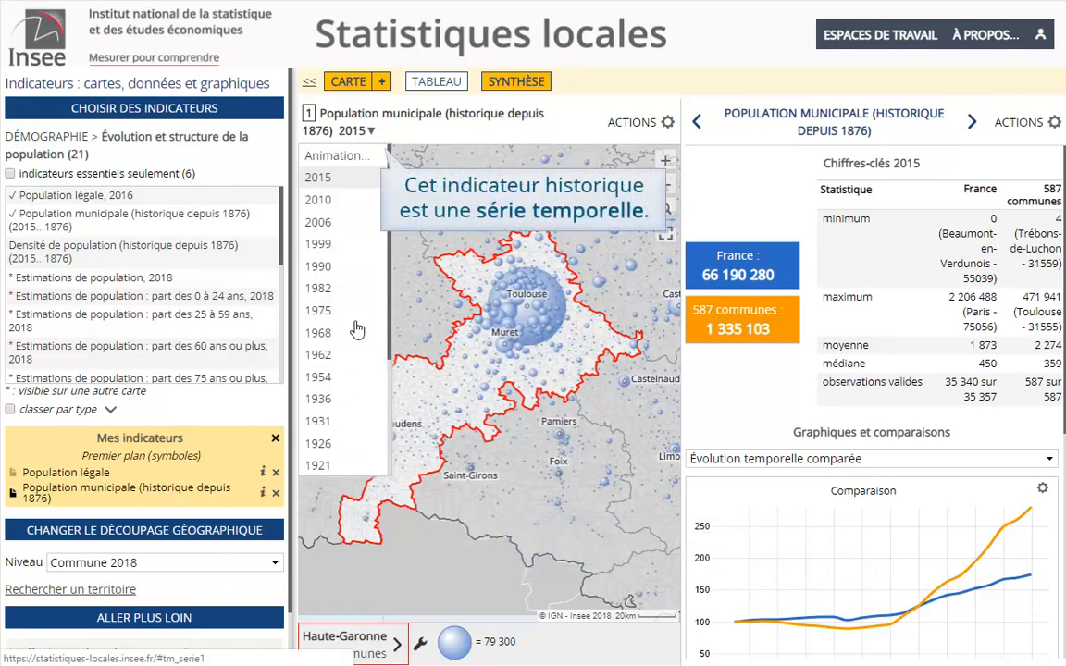
# - Play the year-by-year animation of the municipal population map and close the animation settings
pyautogui.click(337, 156)
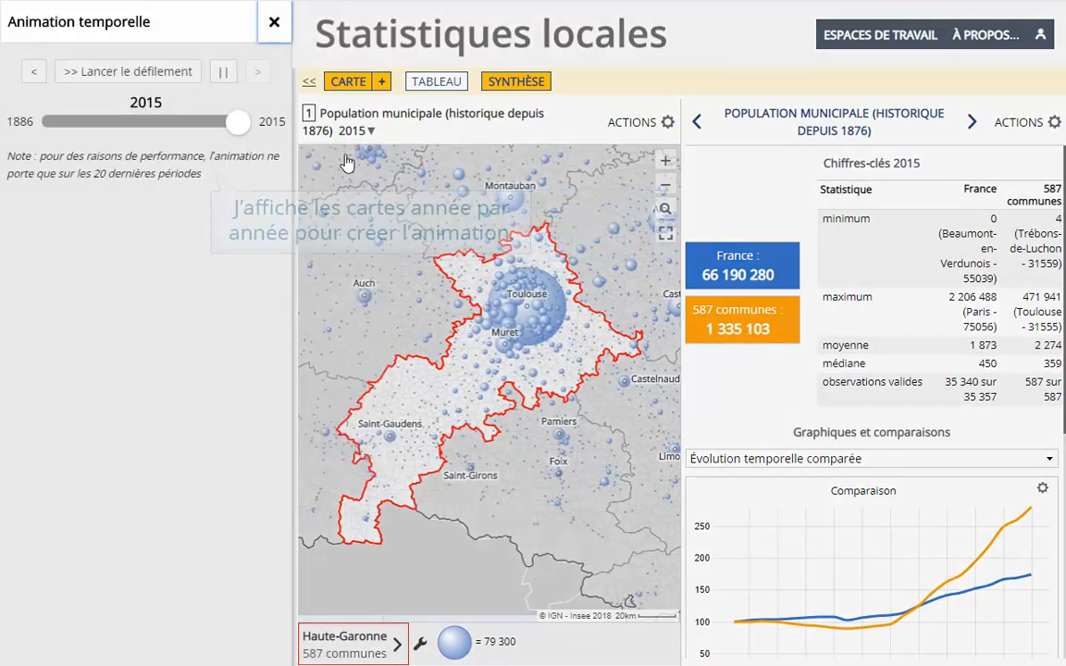
pyautogui.click(124, 79)
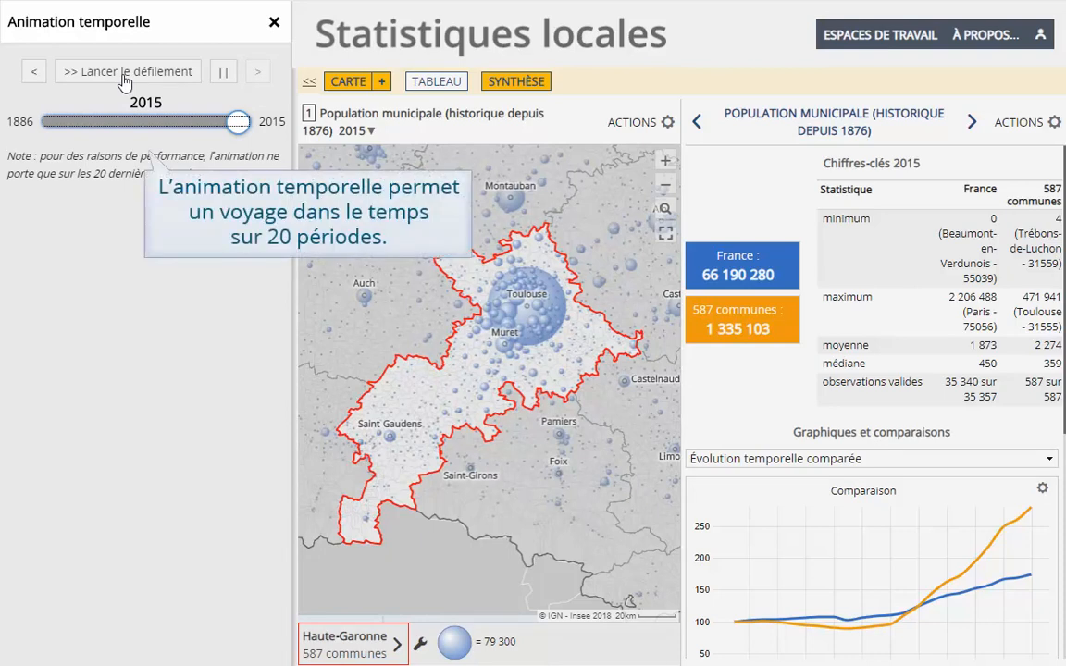
pyautogui.click(273, 24)
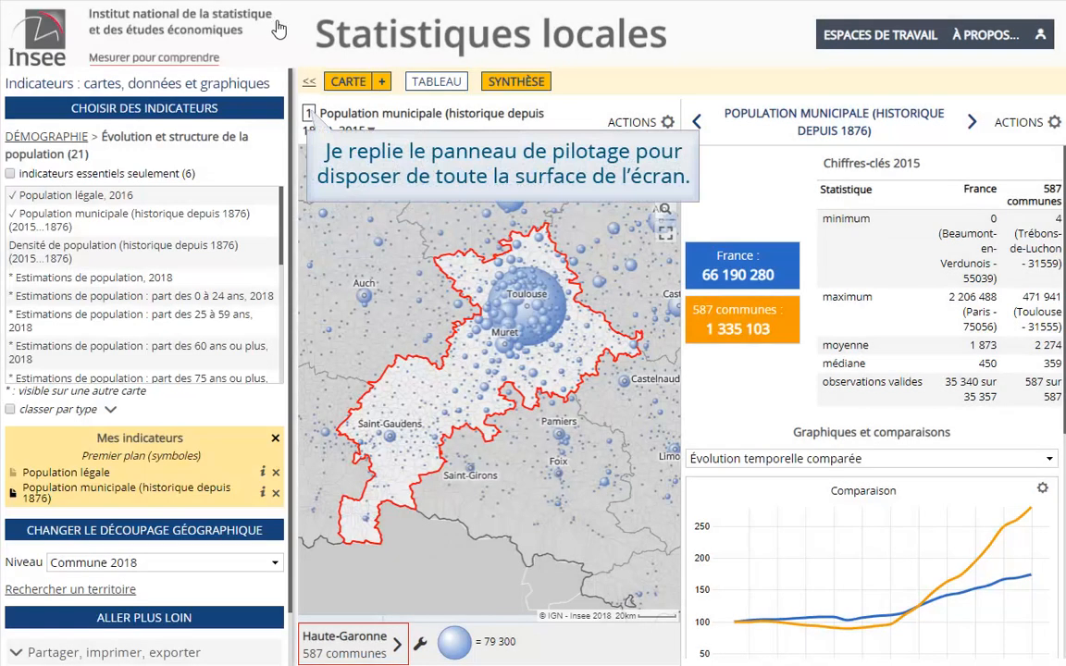
# - Collapse the control area, select the commune of Toulouse on the map, and hide the France curve in the comparison chart
pyautogui.click(309, 85)
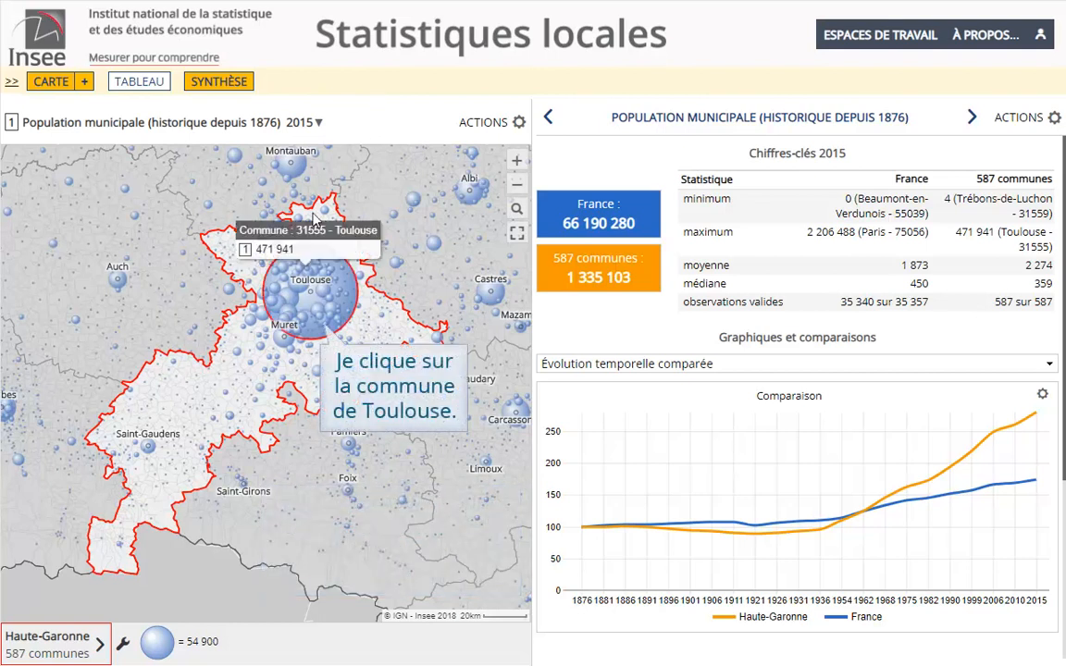
pyautogui.click(309, 298)
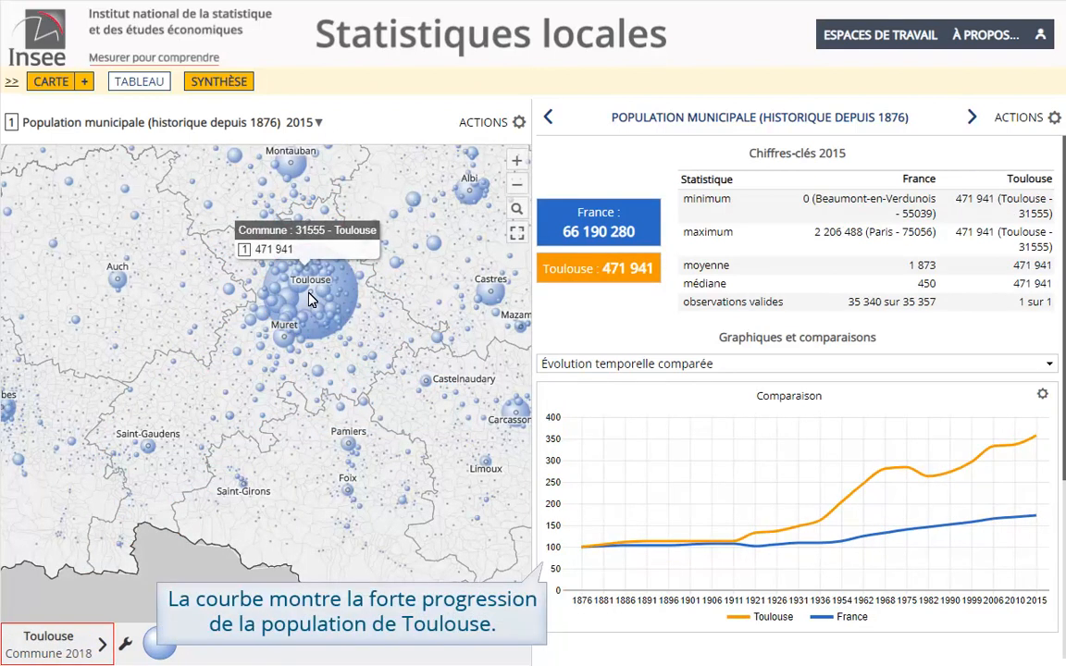
pyautogui.click(743, 619)
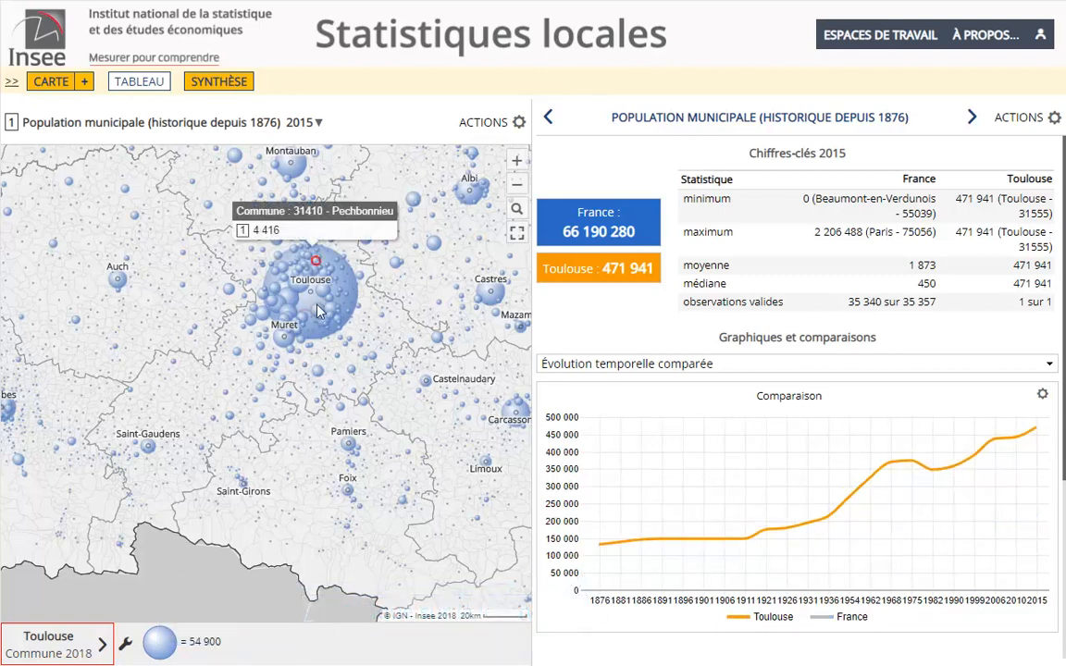
# - Select the communes within a 5 km radius around Pechbonnieu on the map, and clear the selection
pyautogui.moveTo(315, 259); pyautogui.dragTo(329, 275)
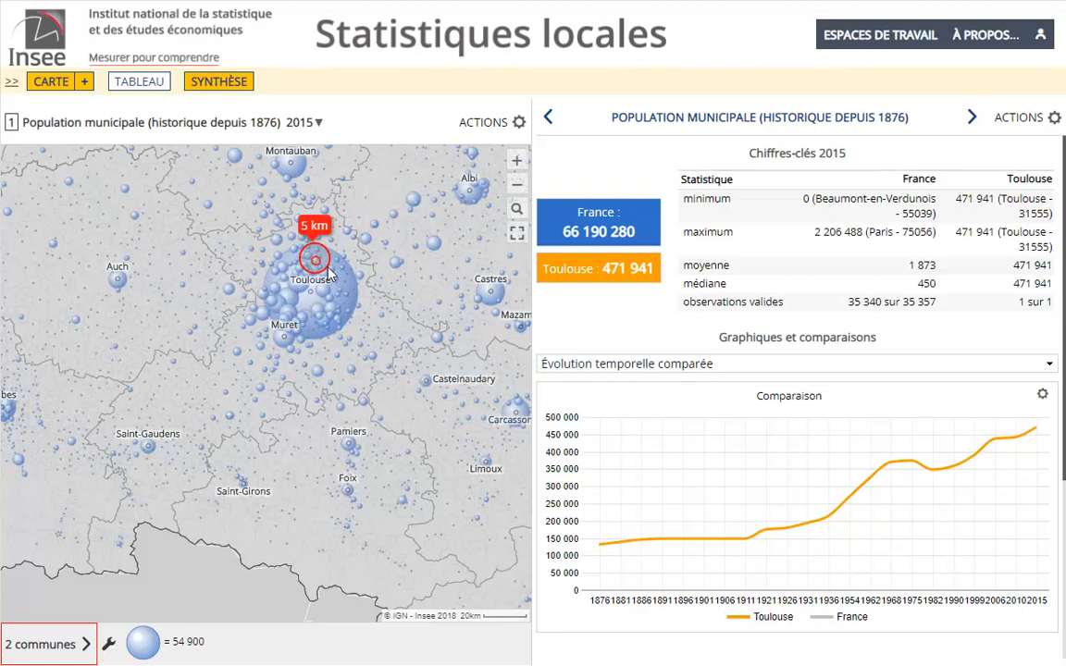
pyautogui.moveTo(330, 274); pyautogui.dragTo(329, 274)
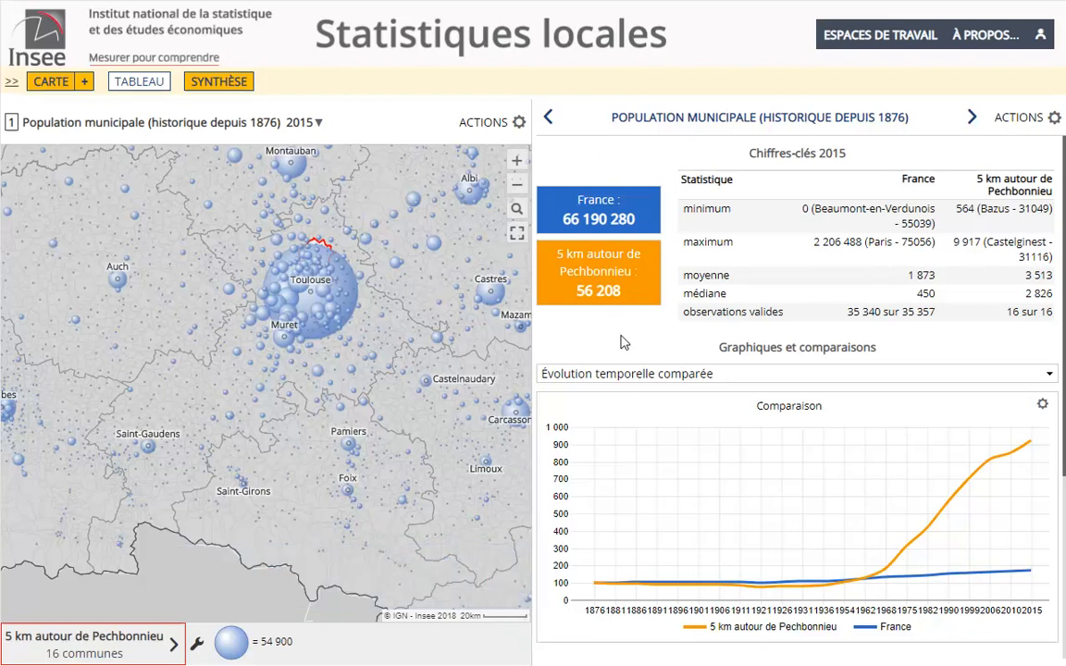
pyautogui.click(188, 580)
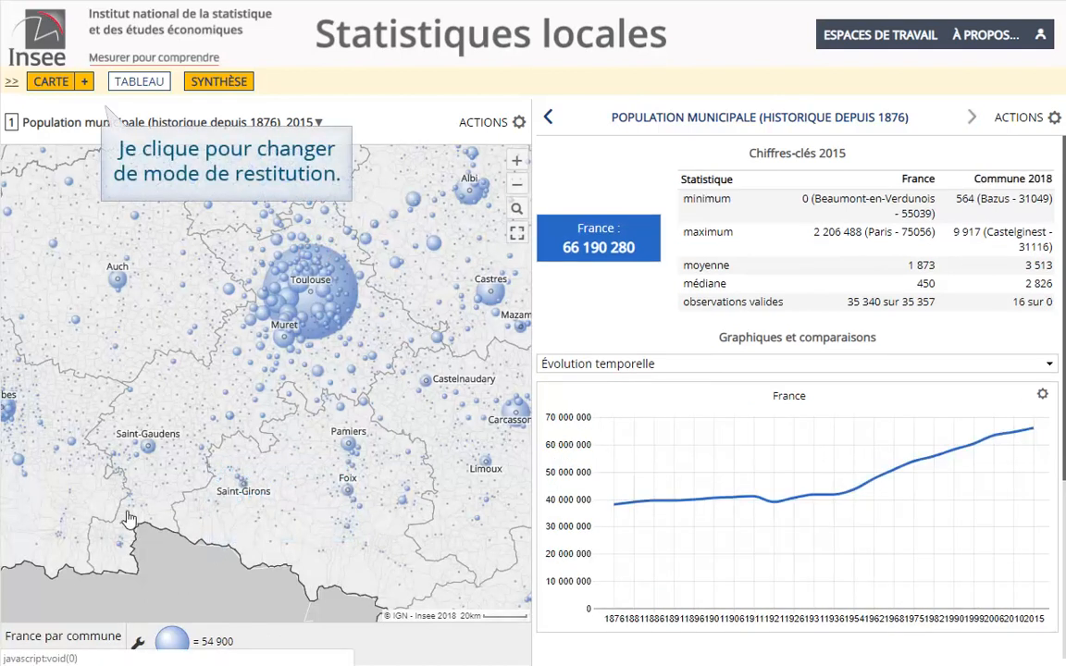
# - Display two maps side by side and set the second map's geographic level to Département 2018
pyautogui.click(84, 83)
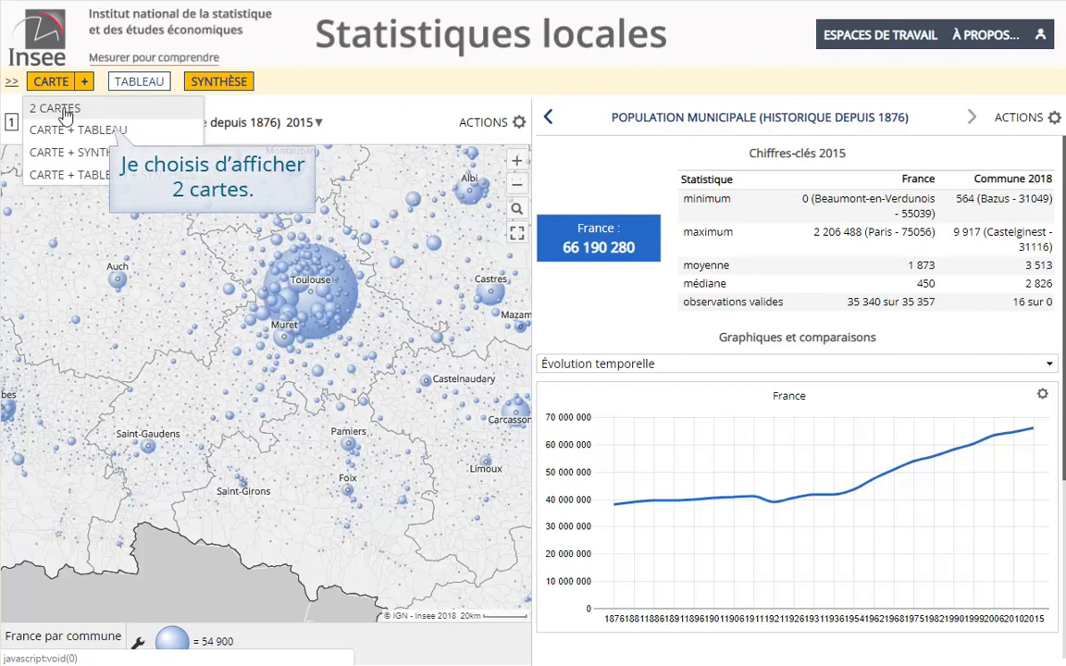
pyautogui.click(55, 109)
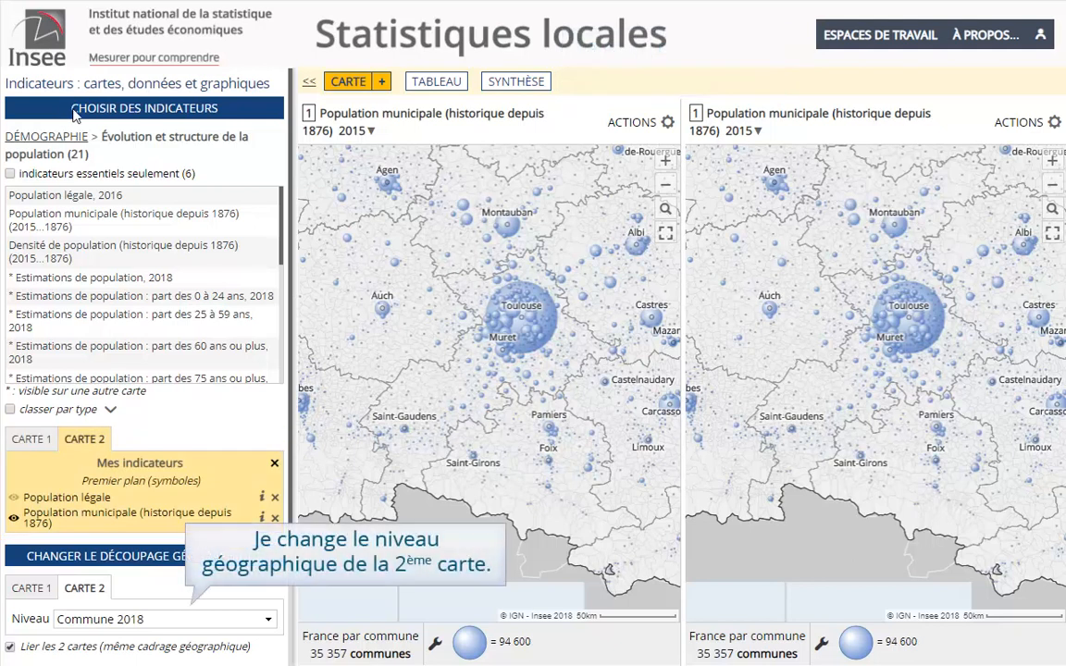
pyautogui.click(171, 622)
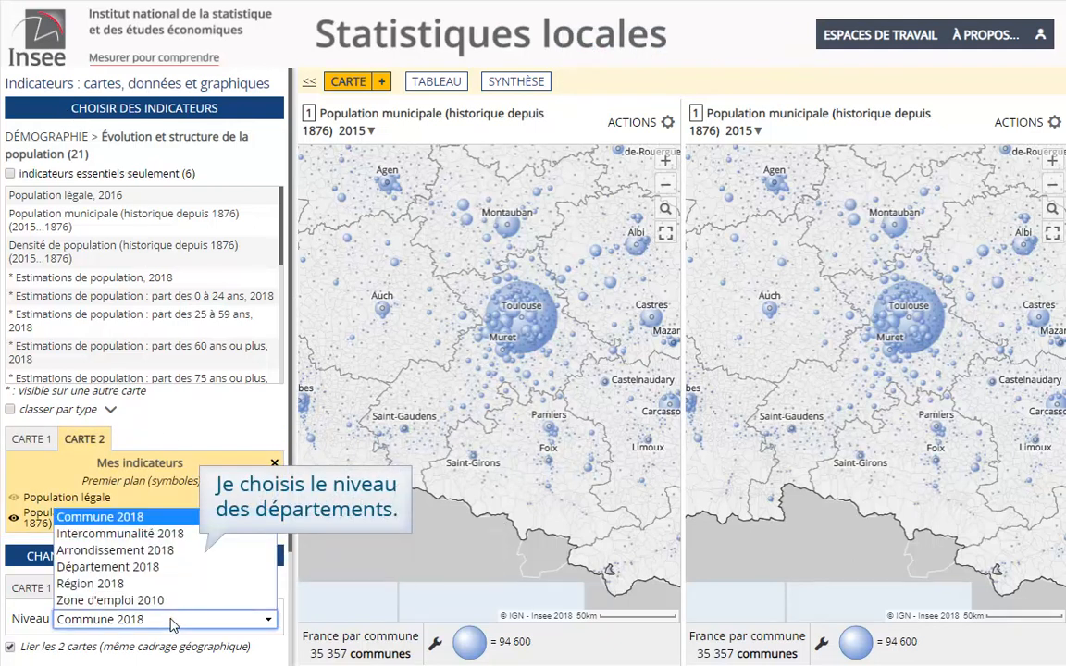
pyautogui.click(130, 569)
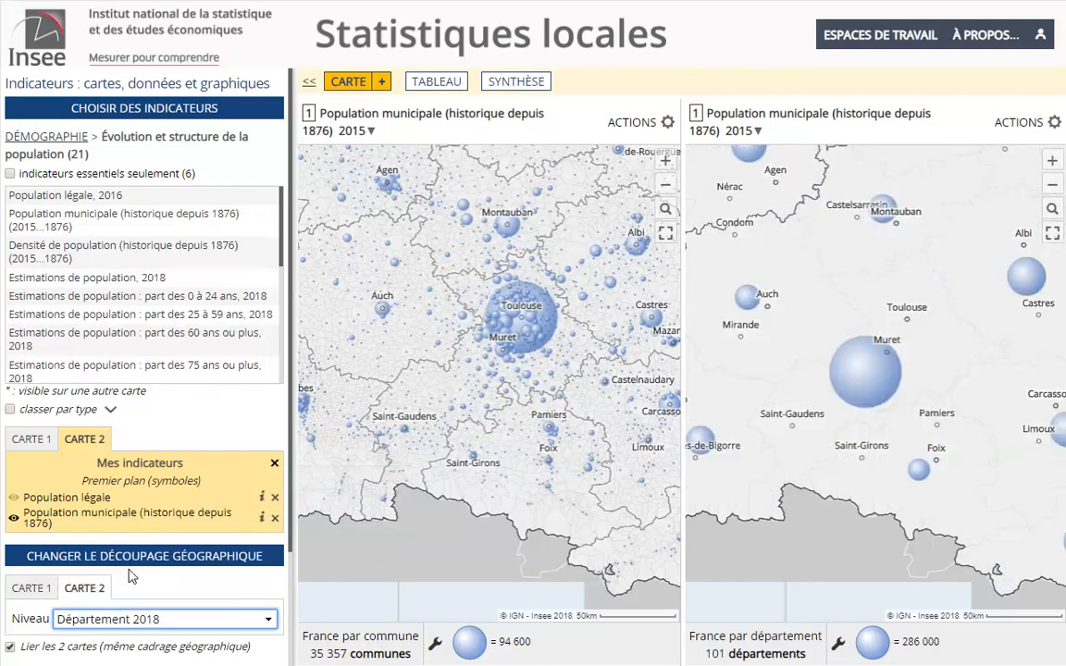
# - Unlink the geographic framing of the two maps and reset the second map to the whole of France
pyautogui.click(11, 648)
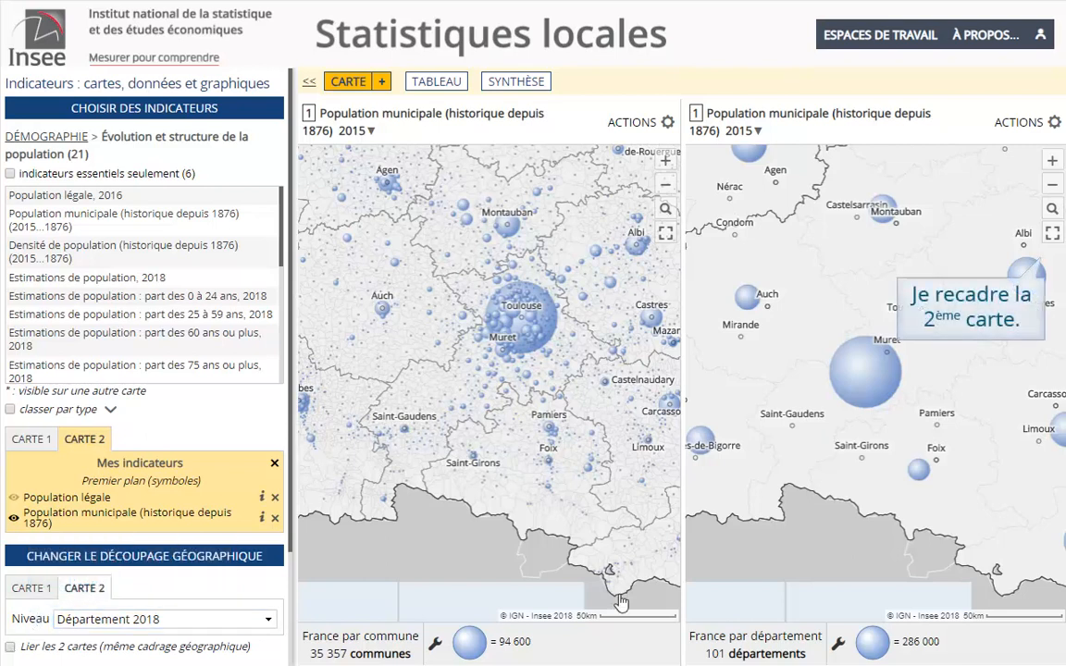
pyautogui.click(1052, 234)
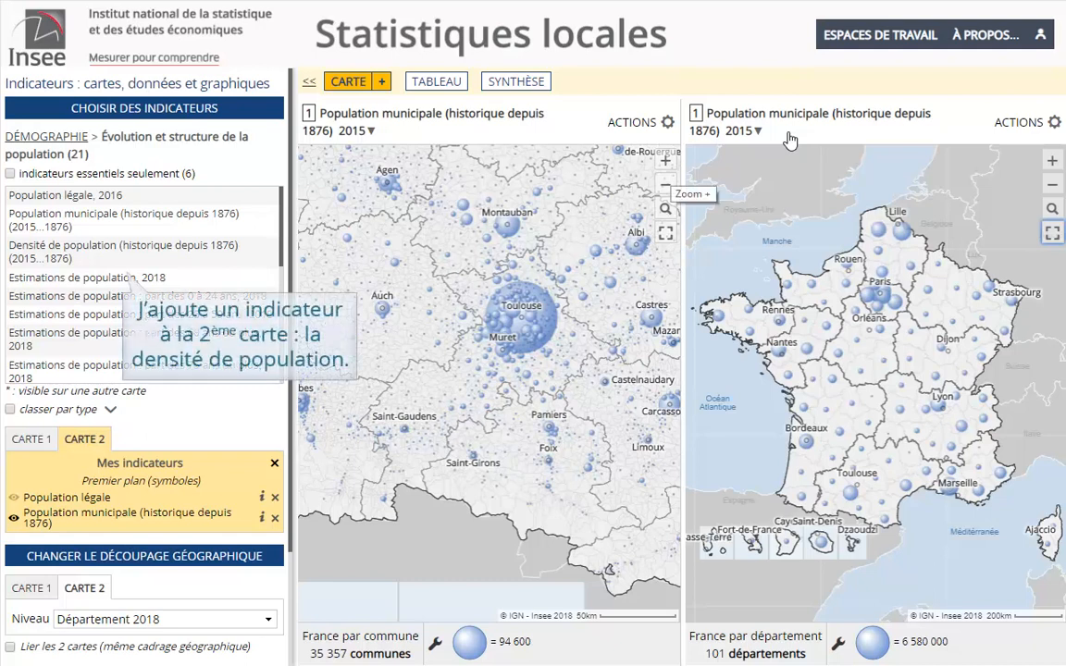
# - Add Densité de population (historique depuis 1876) to the second map and transfer it to the first map
pyautogui.click(91, 246)
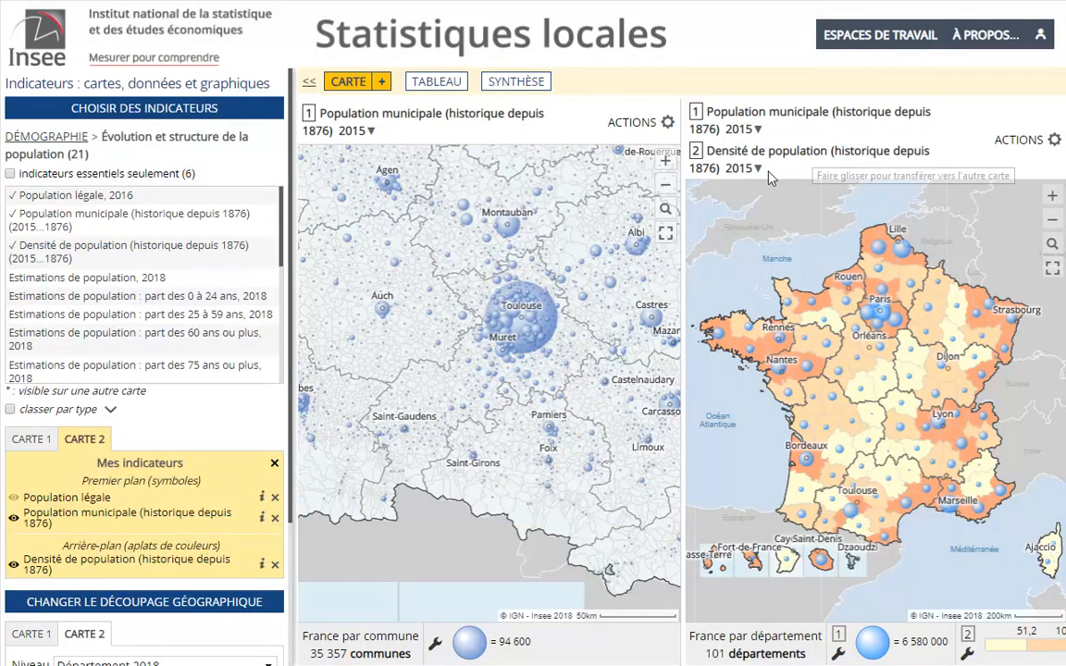
pyautogui.moveTo(770, 177); pyautogui.dragTo(444, 136)
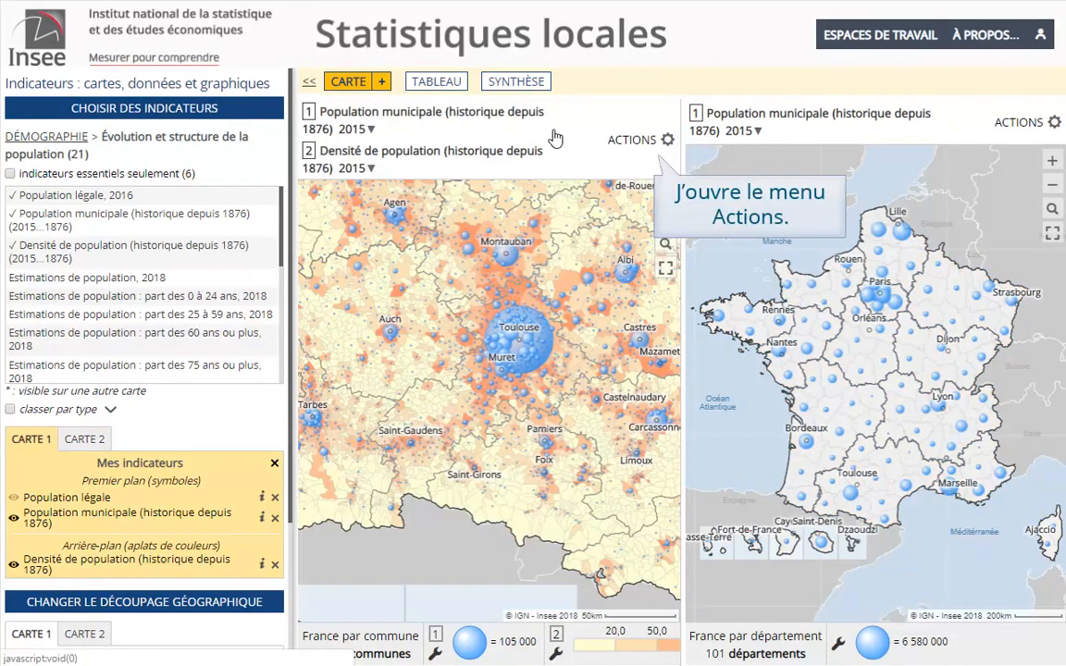
# - Add the Fleuves et rivières and Réseau routier principal layers to the first map
pyautogui.click(641, 142)
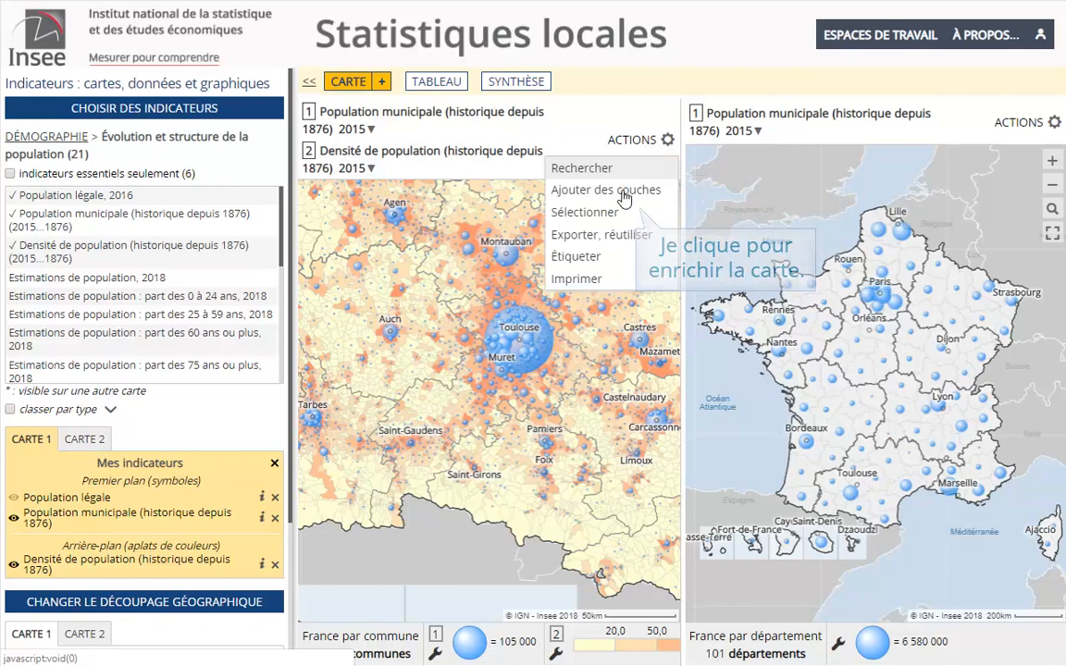
pyautogui.click(625, 192)
pyautogui.click(13, 432)
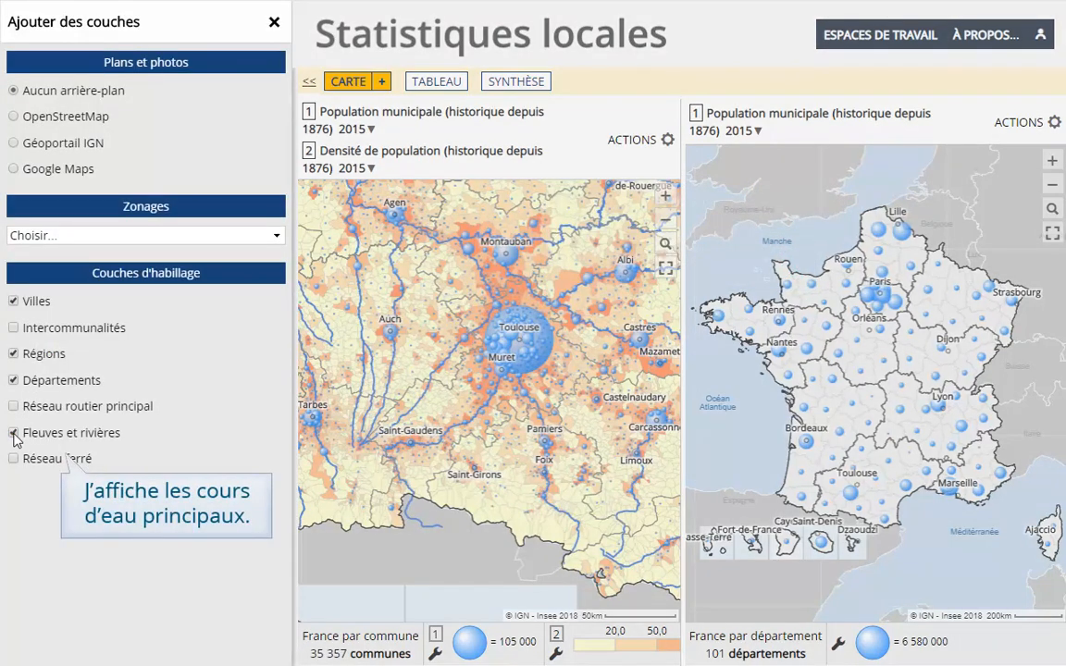
pyautogui.click(12, 406)
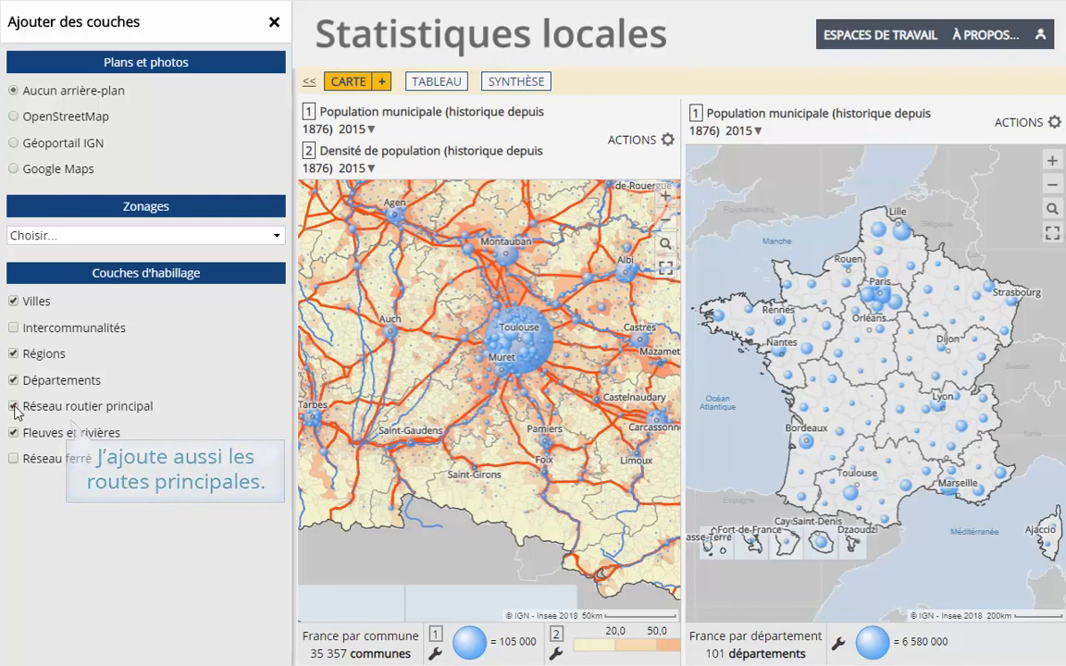
pyautogui.click(274, 22)
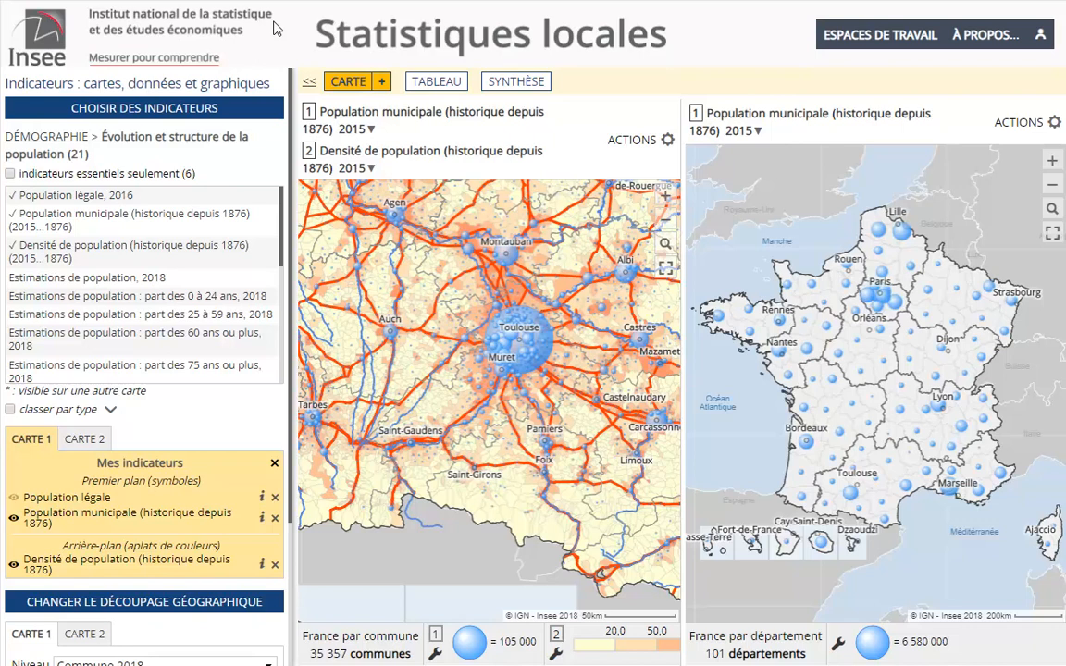
# - Show Densité de population on the second map as well and collapse the control area for a wide view
pyautogui.click(83, 441)
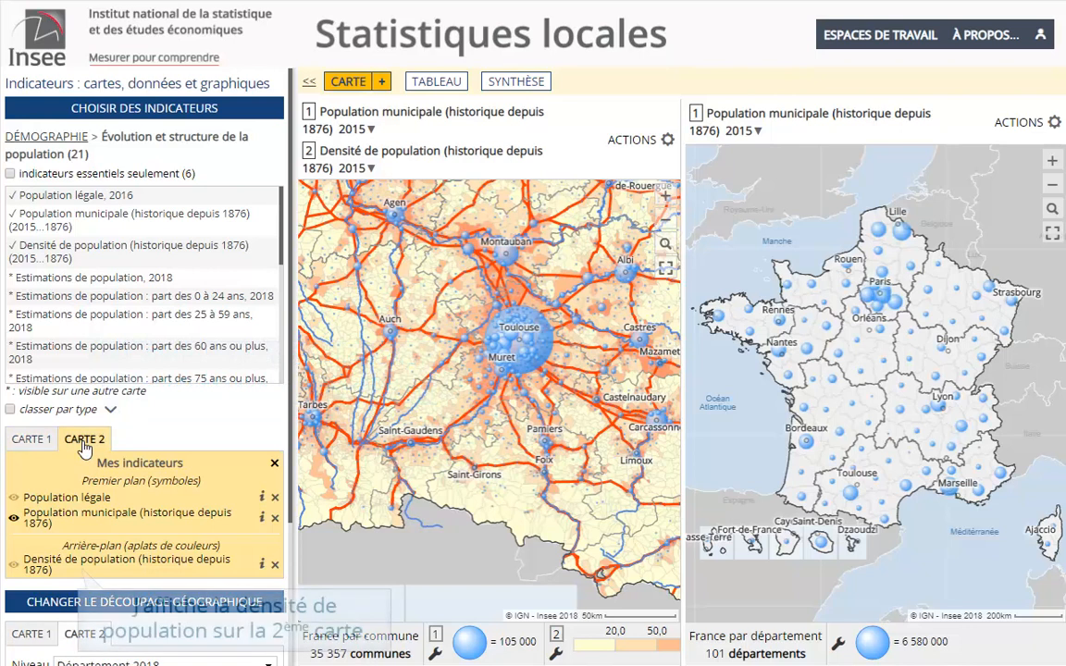
pyautogui.click(64, 568)
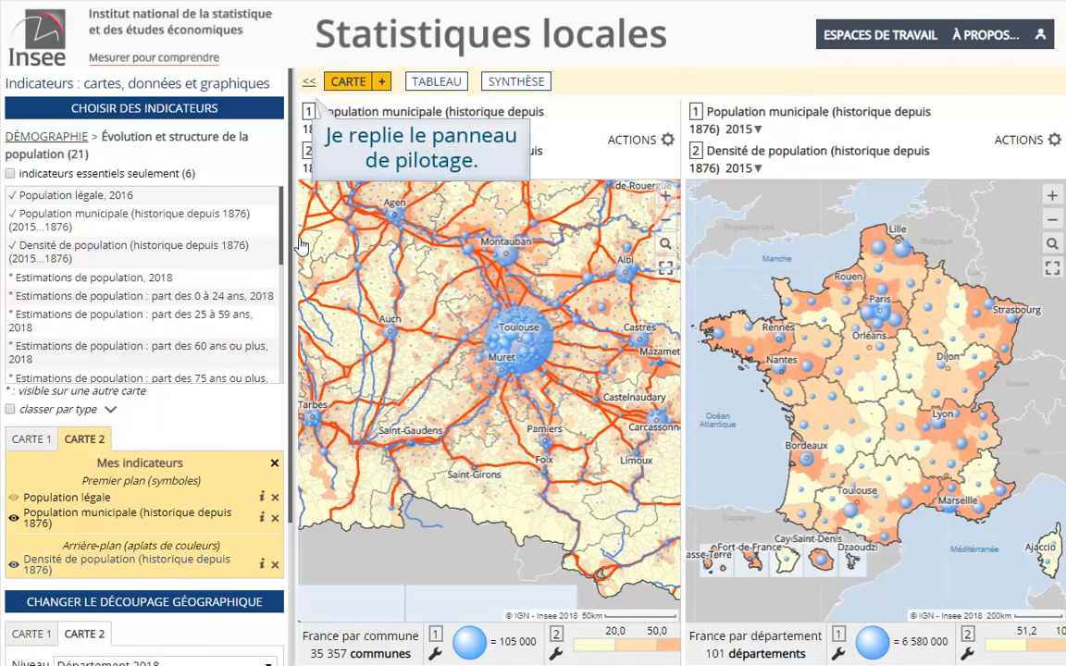
pyautogui.click(308, 86)
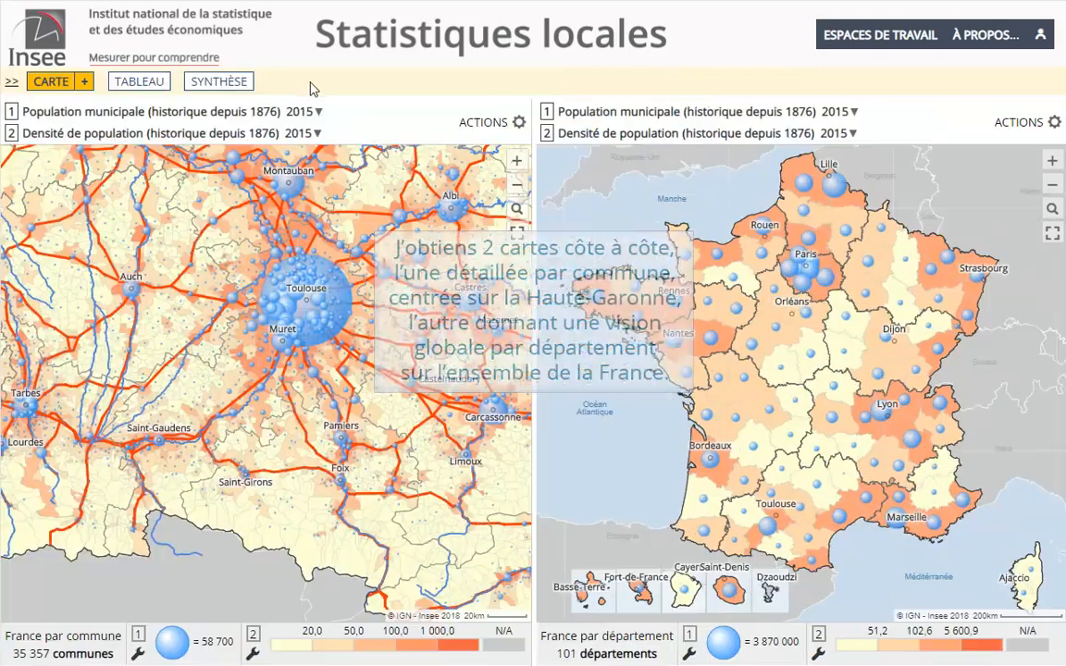